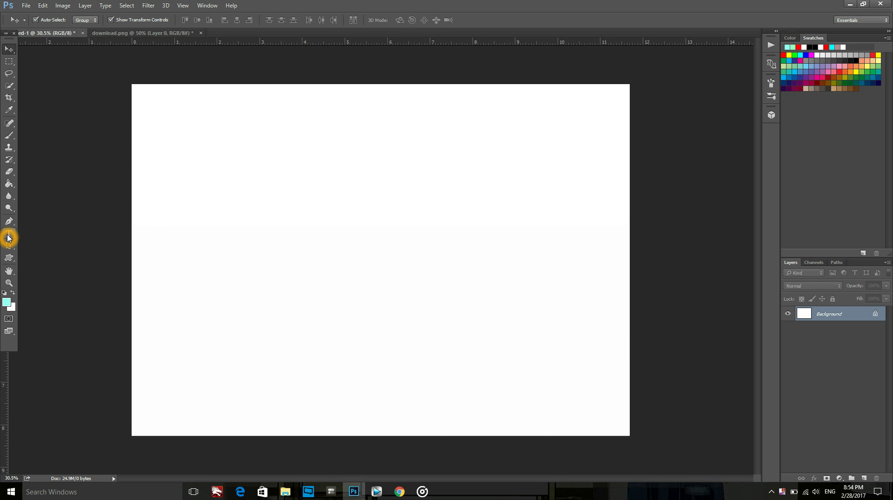
- Type 'Love' on the canvas in Cooper Black at 150 pt
left_click(9, 235)
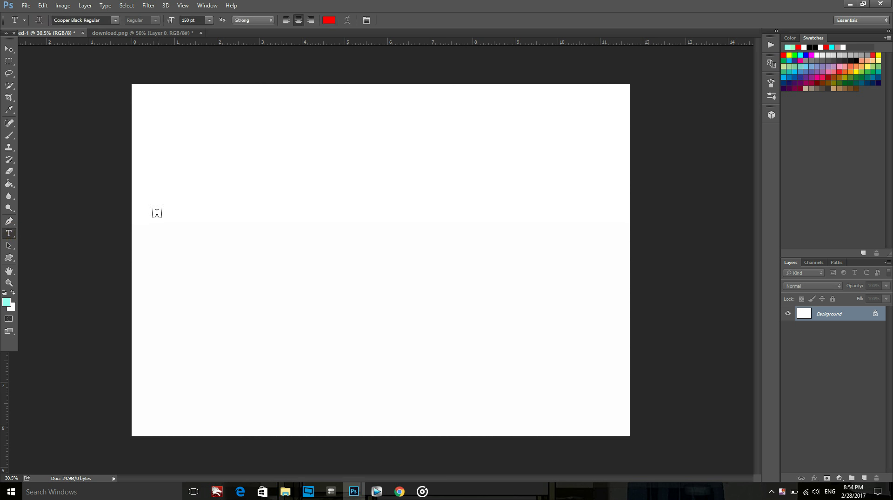
left_click(351, 235)
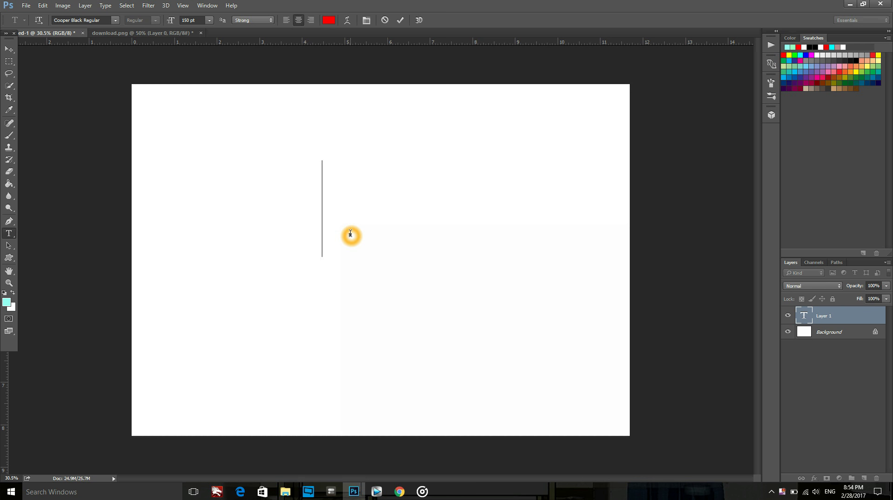
type("L")
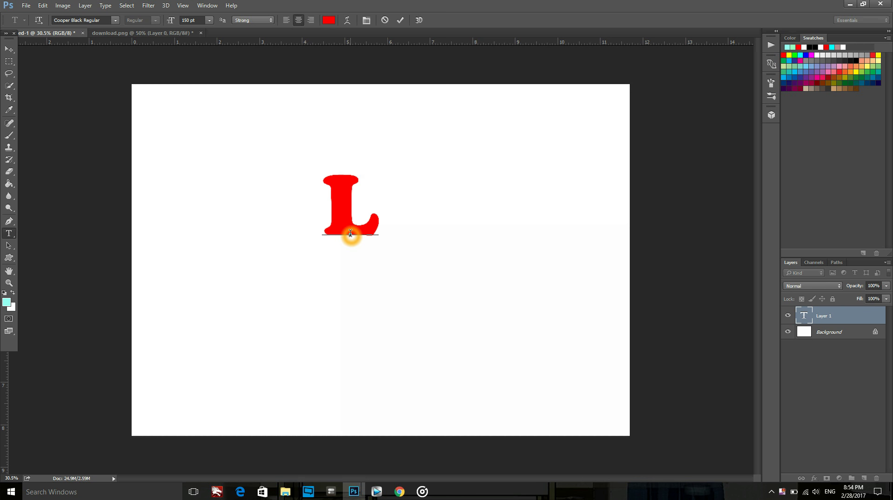
type("ove")
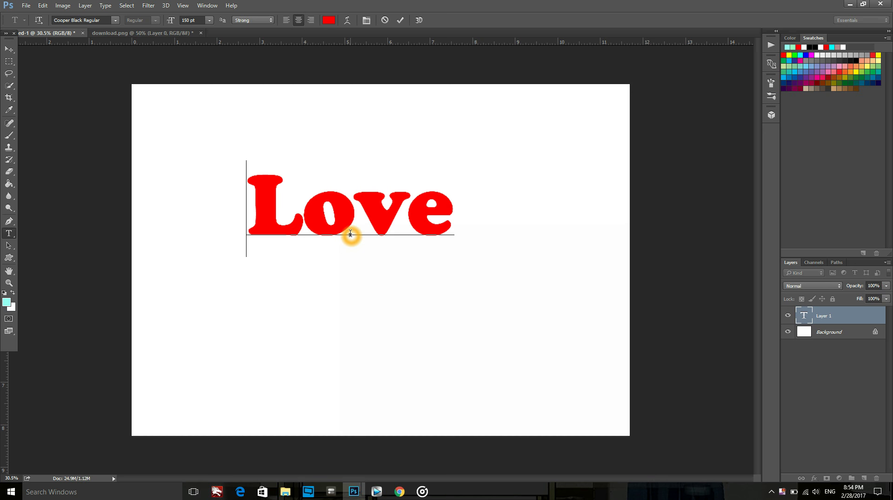
- Recolour all the Love text to black #000000 and commit the text layer
left_click(308, 224)
key("ctrl+a")
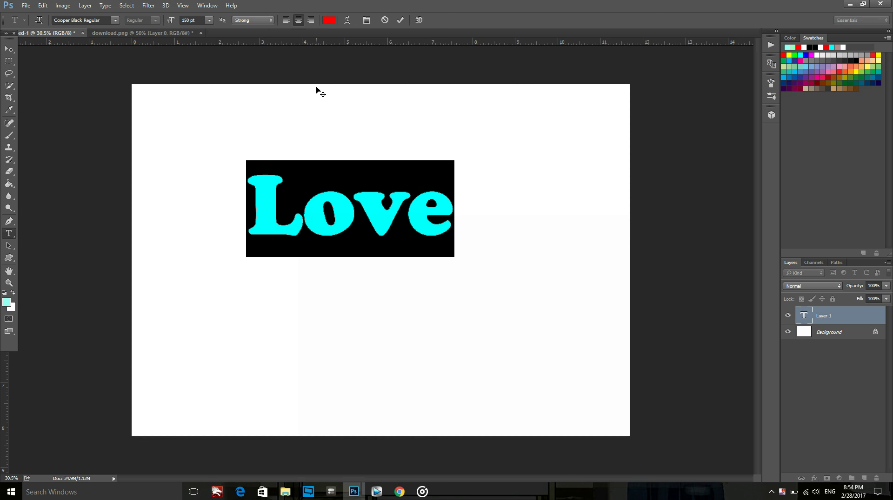
left_click(329, 20)
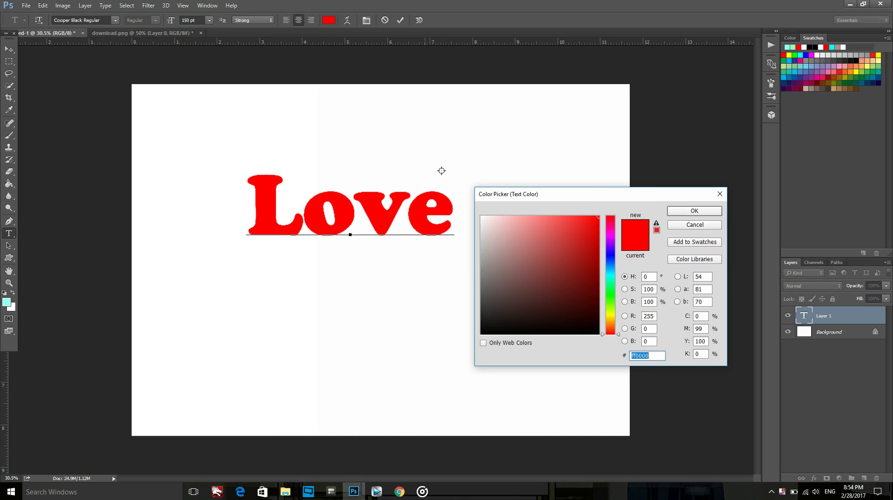
left_click_drag(510, 245, 481, 378)
left_click_drag(535, 295, 468, 334)
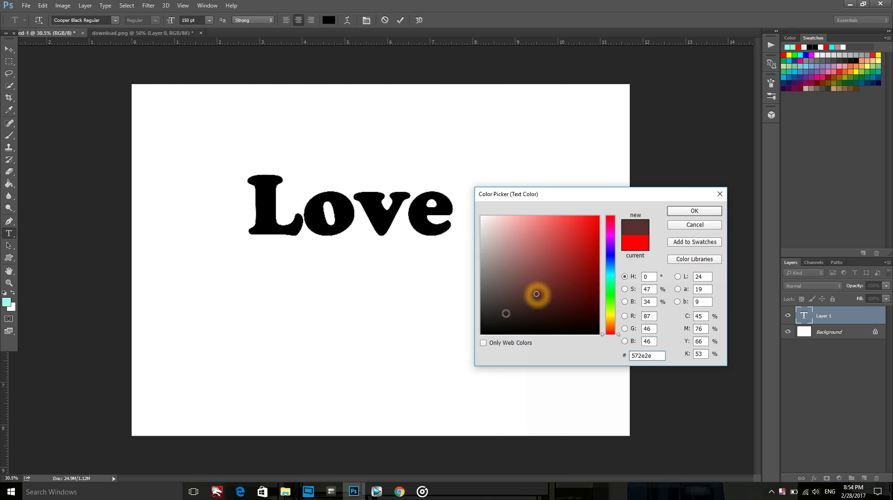
left_click(715, 212)
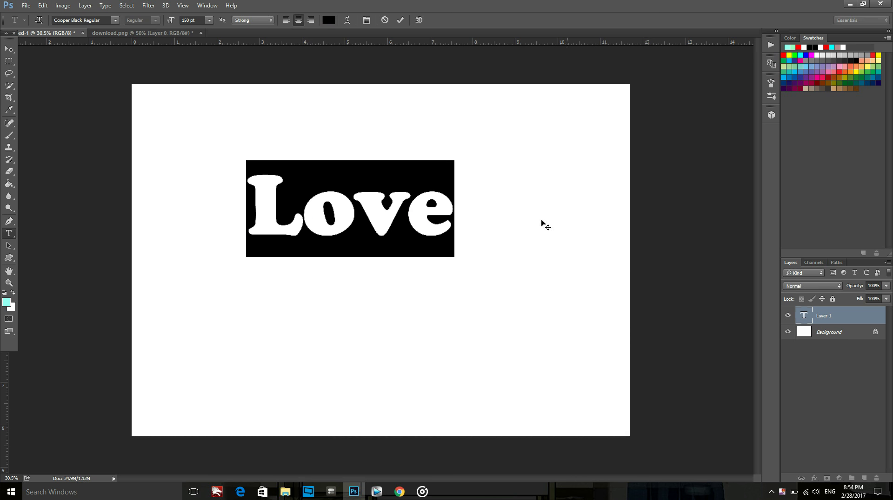
left_click(400, 20)
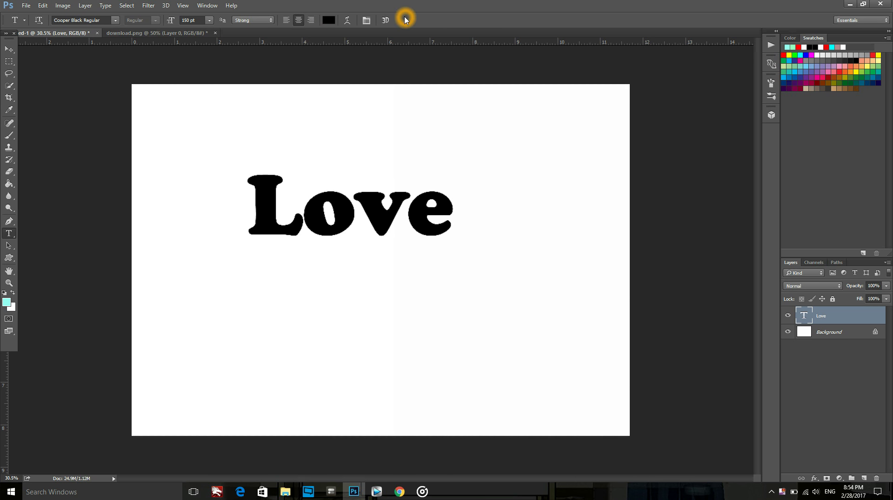
- Show the Actions panel from the Window menu
left_click(208, 10)
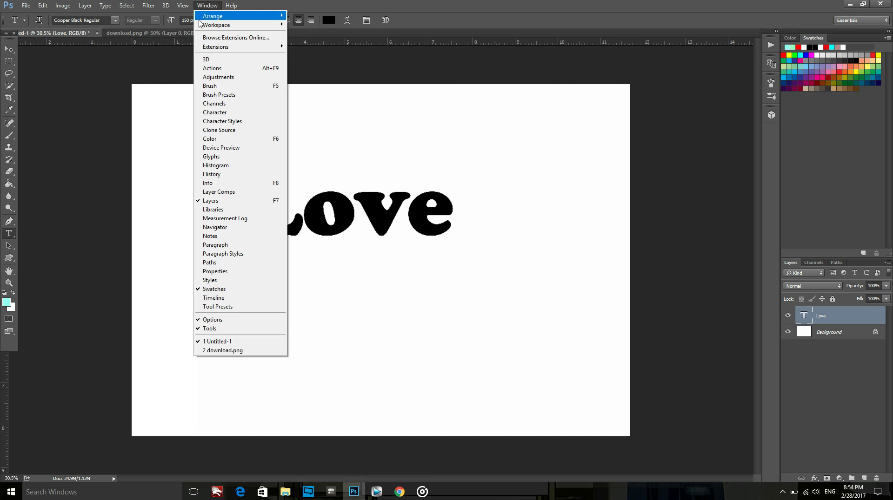
left_click(209, 68)
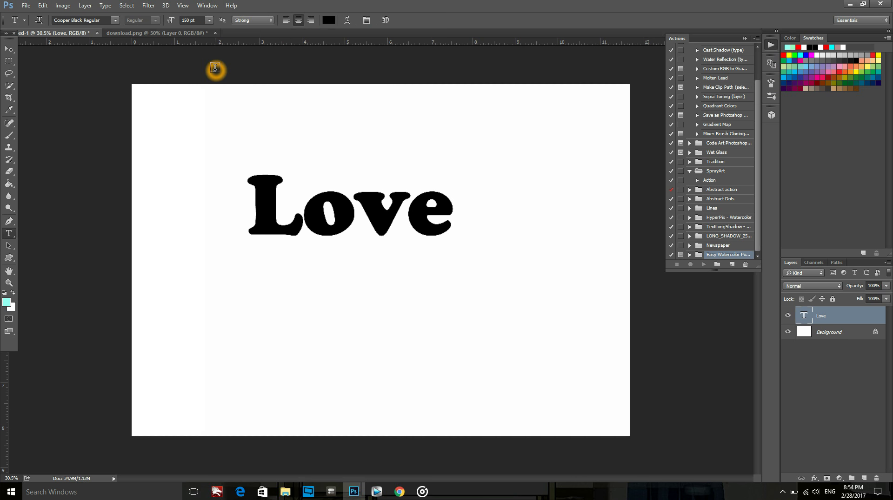
left_click(706, 96)
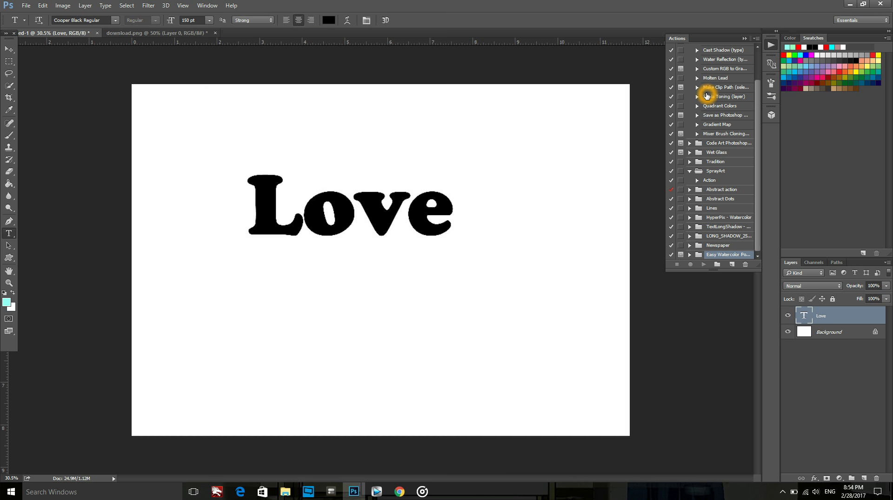
- Load the FlatShadow action set and play its FLATSHADOW action on the Love text
left_click(756, 39)
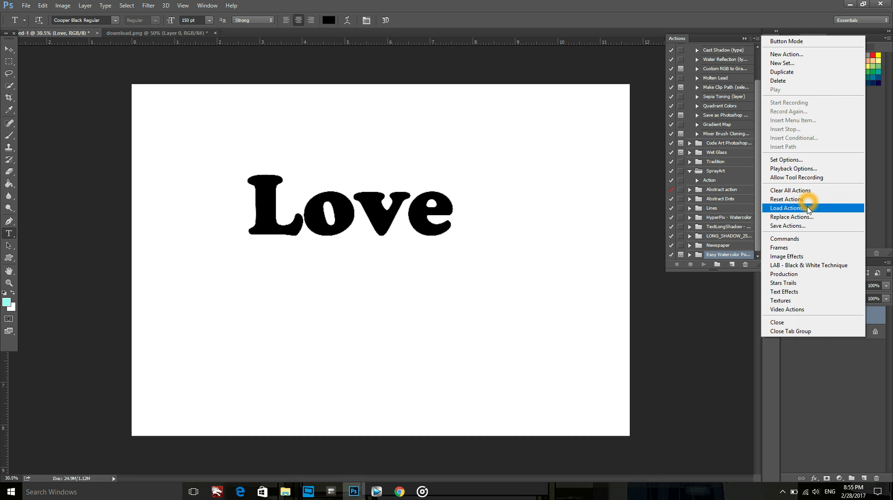
left_click(786, 208)
left_click(253, 64)
left_click(376, 239)
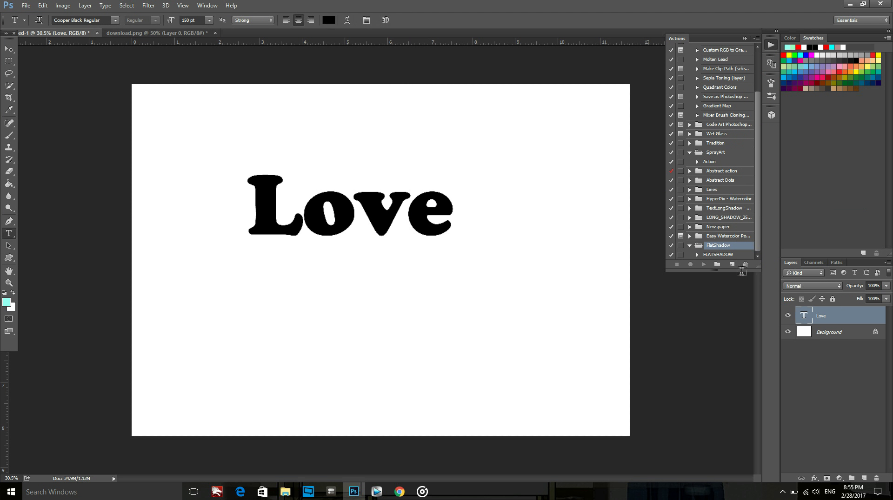
left_click(716, 255)
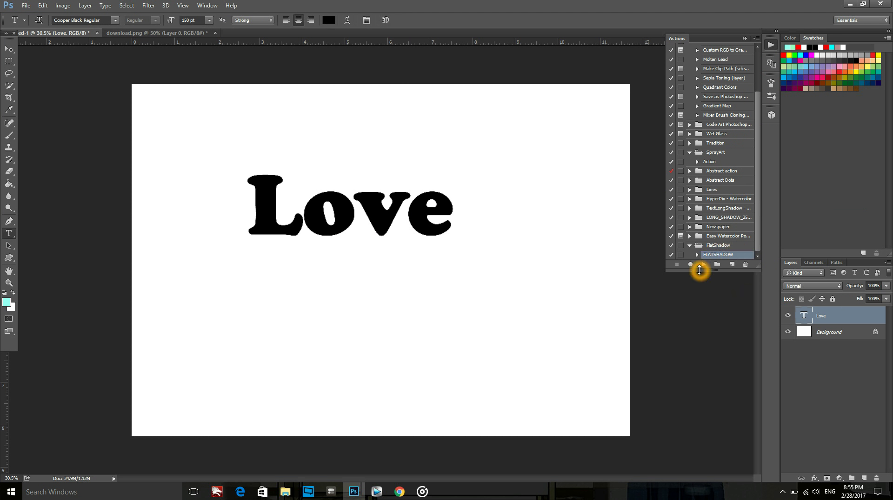
left_click(704, 265)
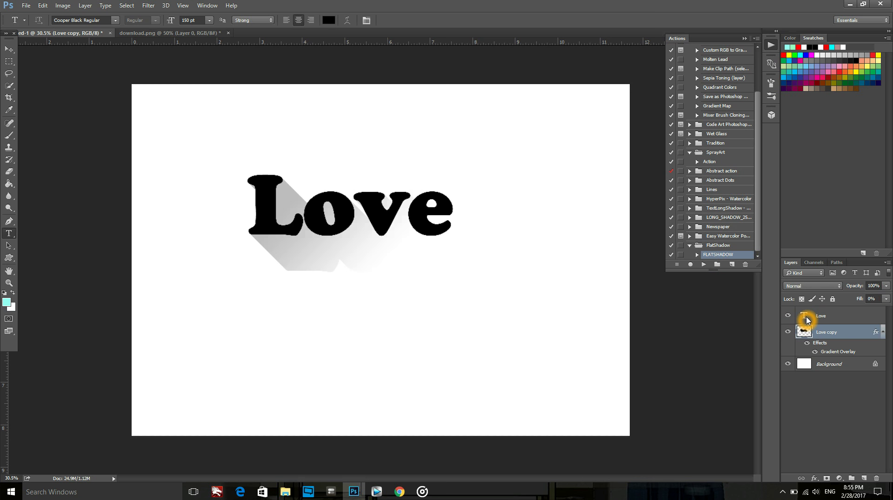
- Toggle the Love copy shadow layer's visibility to compare, then open its Layer Style
scroll(398, 237, "up", 1)
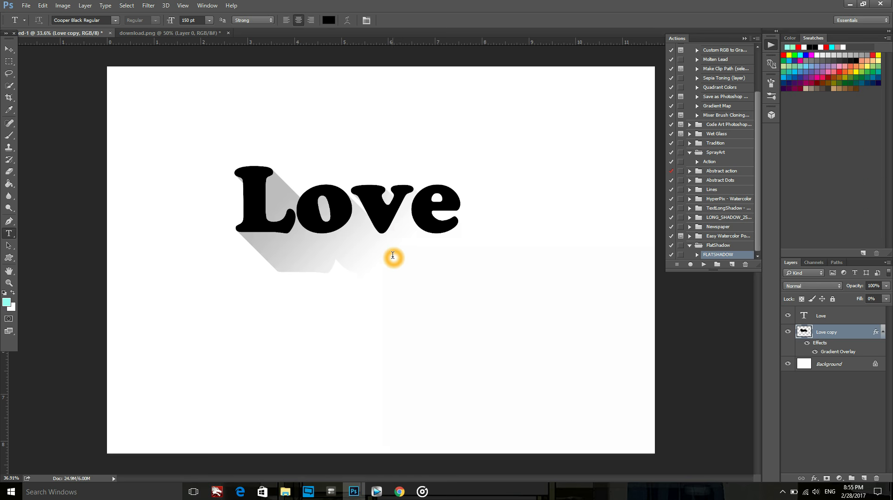
scroll(393, 256, "up", 1)
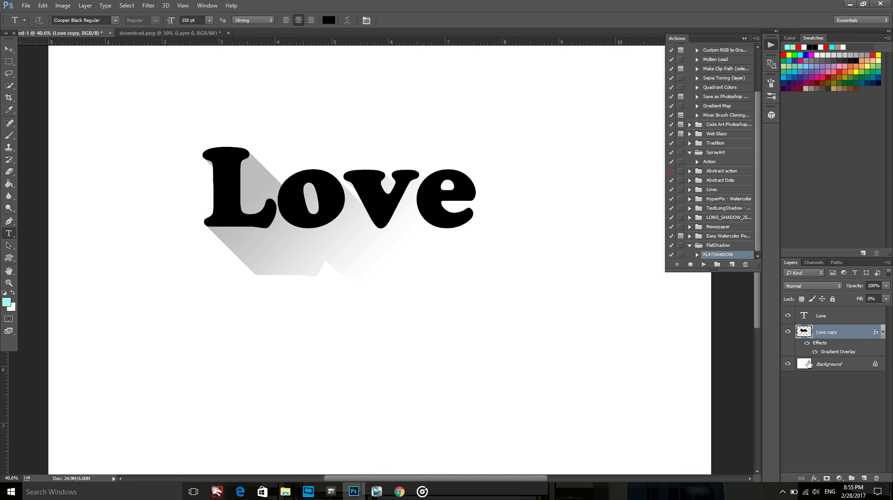
left_click(838, 351)
left_click(789, 331)
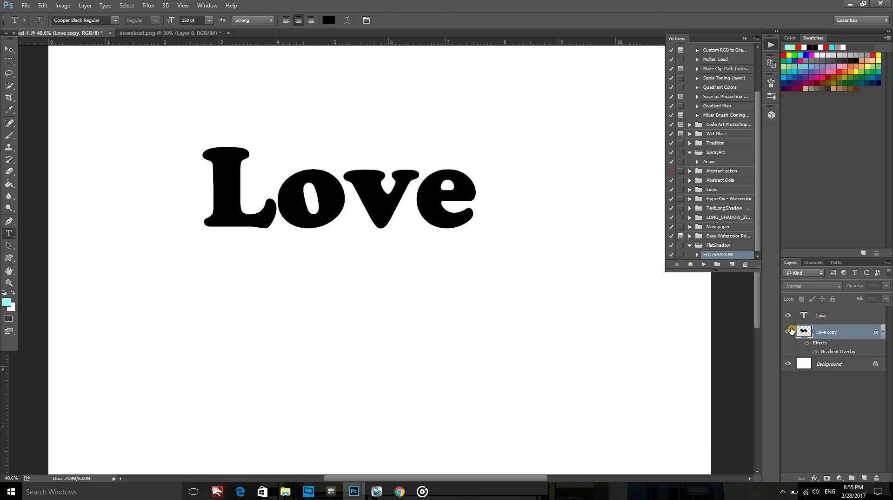
left_click(788, 331)
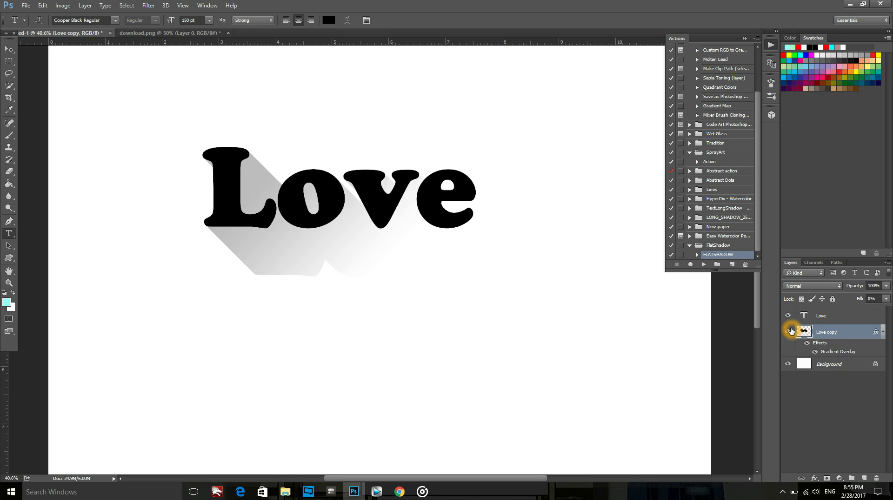
double_click(827, 350)
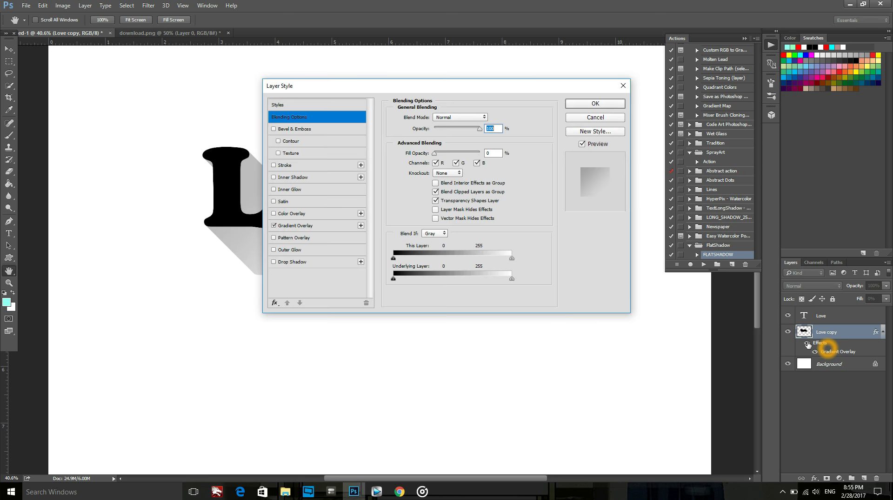
- Toggle the Love shadow's Gradient Overlay to compare and set its opacity to 30%
mouse_move(471, 86)
left_mouse_down()
mouse_move(709, 89)
mouse_move(718, 77)
left_mouse_up()
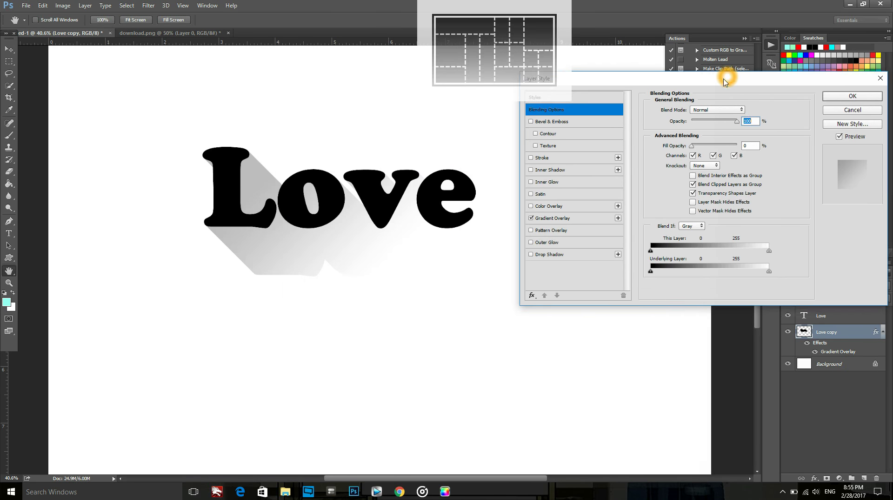
left_click(542, 225)
left_click(521, 224)
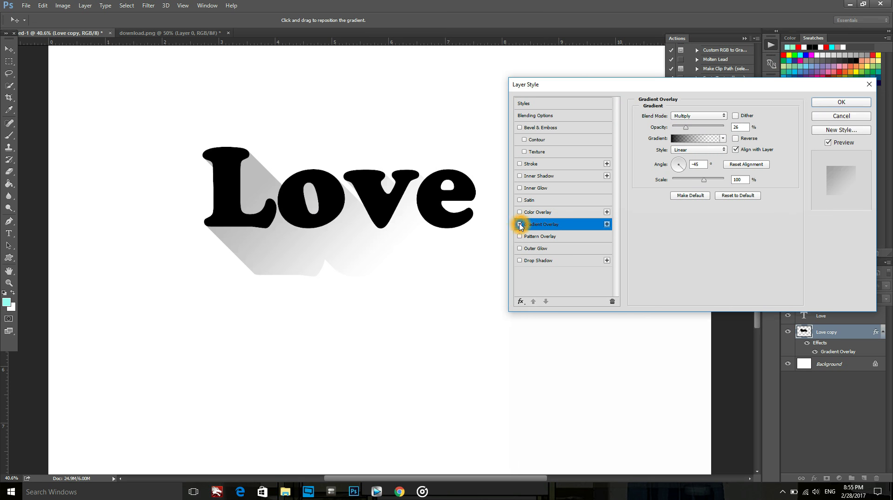
left_click(520, 225)
left_click(520, 226)
left_click(692, 138)
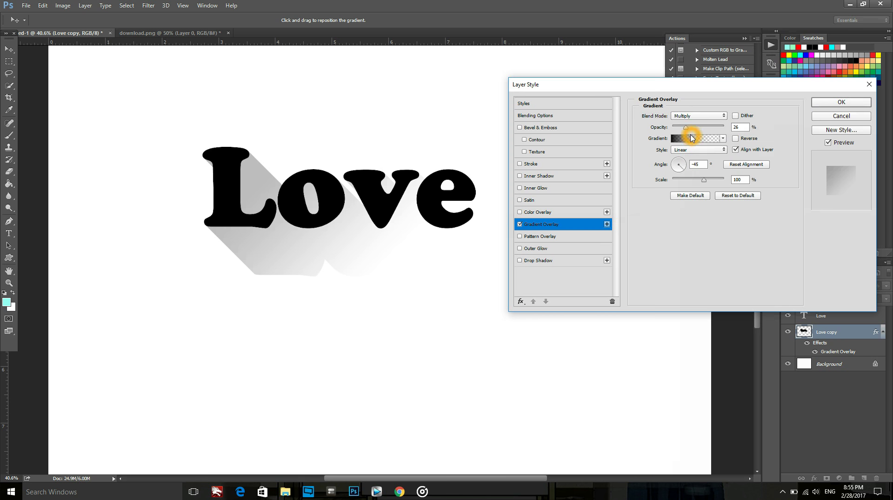
left_click_drag(688, 132, 689, 132)
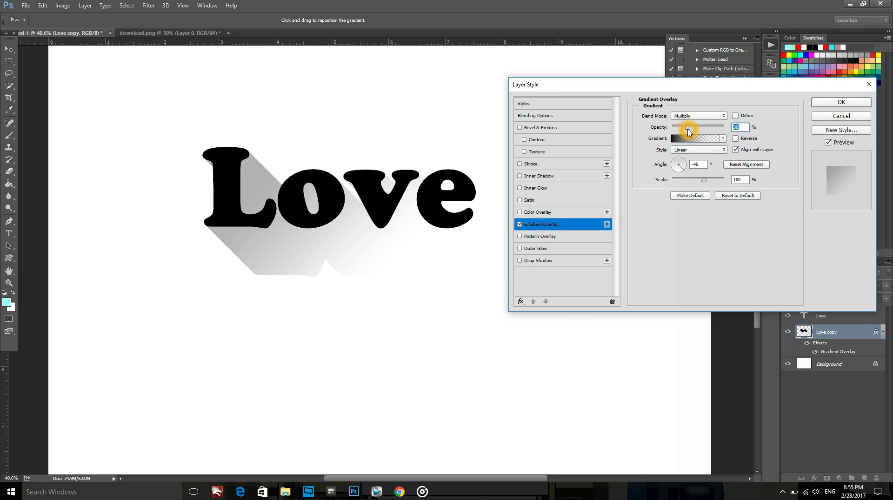
- Move the shadow gradient's black stop to 44% and reposition the gradient behind the text
left_click(697, 140)
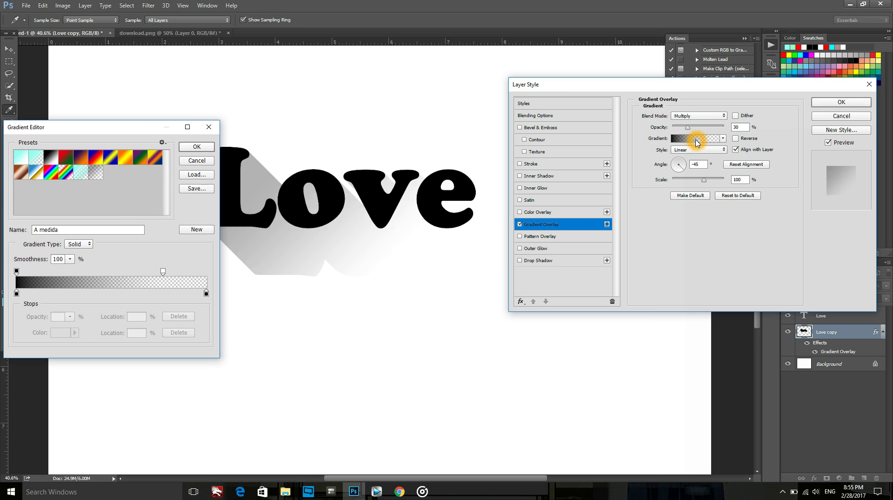
left_click(17, 294)
left_click(17, 294)
left_click_drag(17, 293, 138, 293)
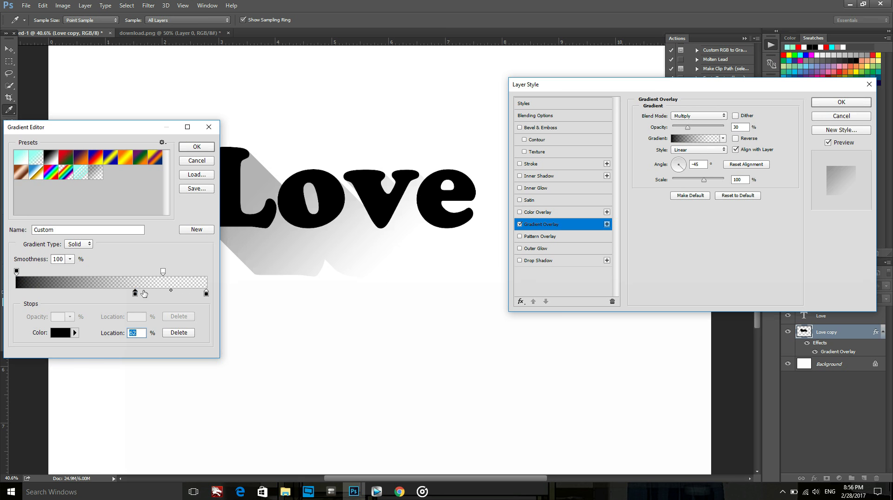
left_click(192, 146)
left_click_drag(331, 252, 334, 249)
- Raise the 77% gradient stop's opacity to about 76% and accept the Layer Style
left_click(715, 139)
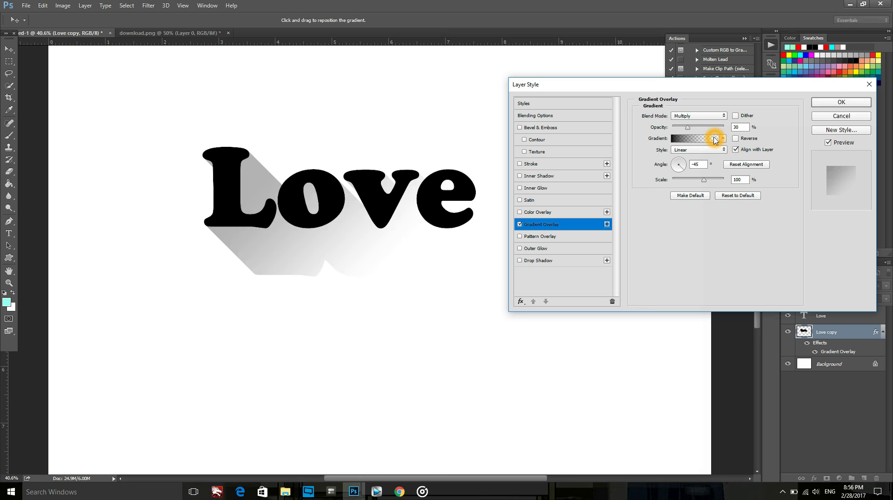
left_click(135, 281)
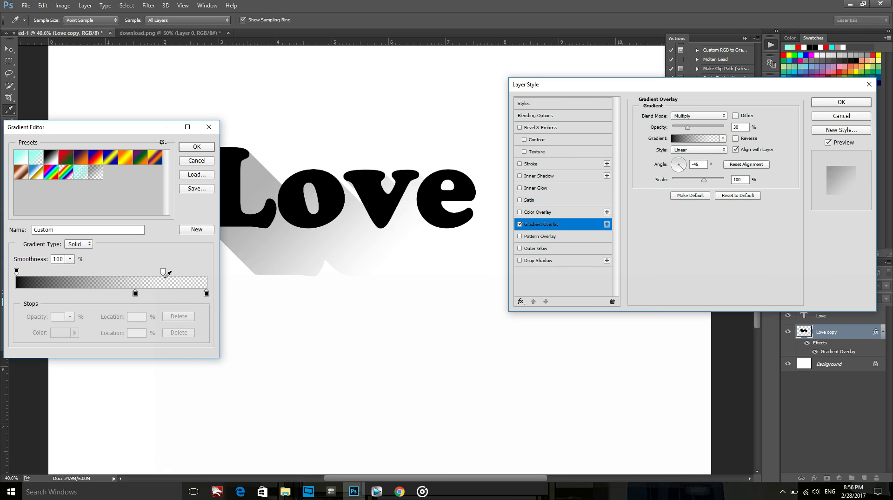
left_click(163, 272)
left_click(70, 317)
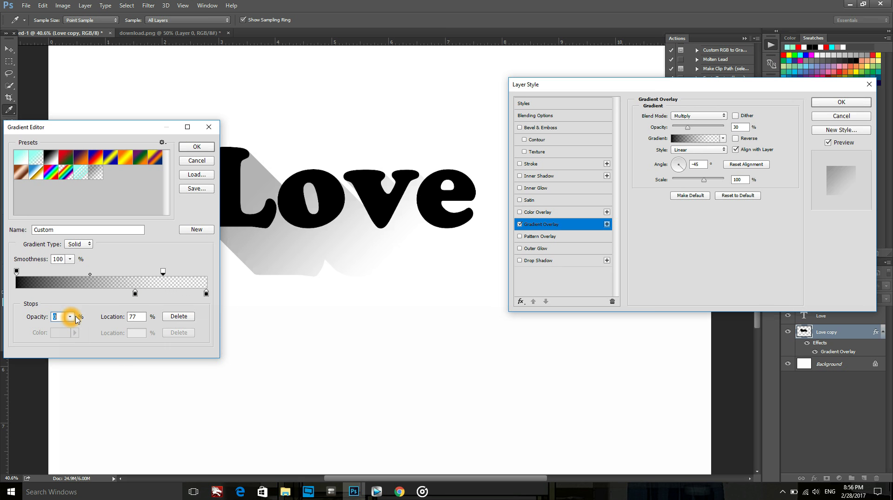
left_click_drag(74, 328, 106, 331)
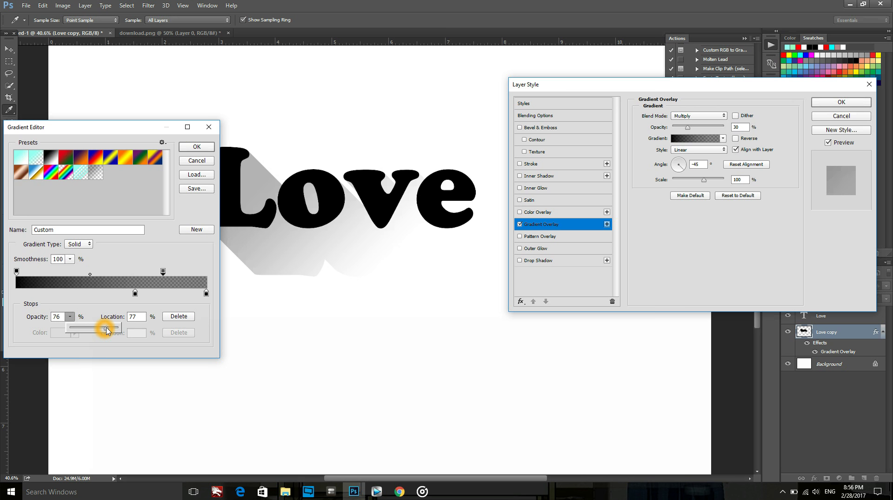
left_click(189, 155)
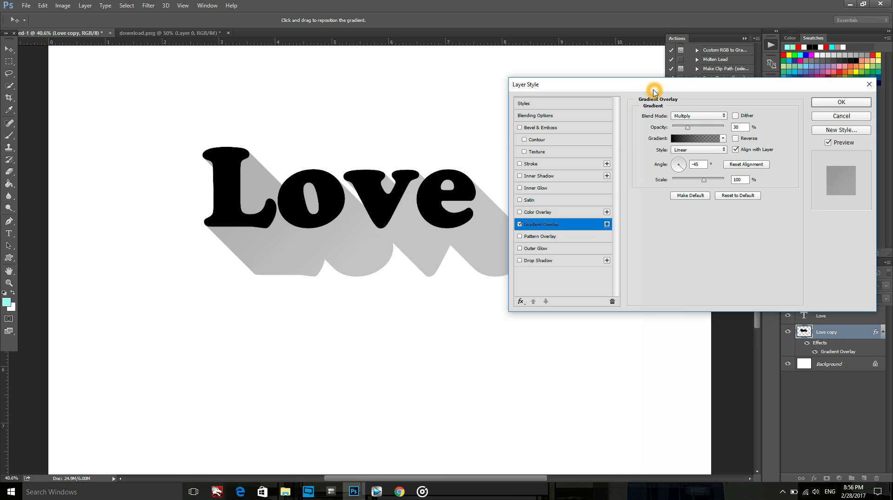
left_click_drag(653, 92, 684, 95)
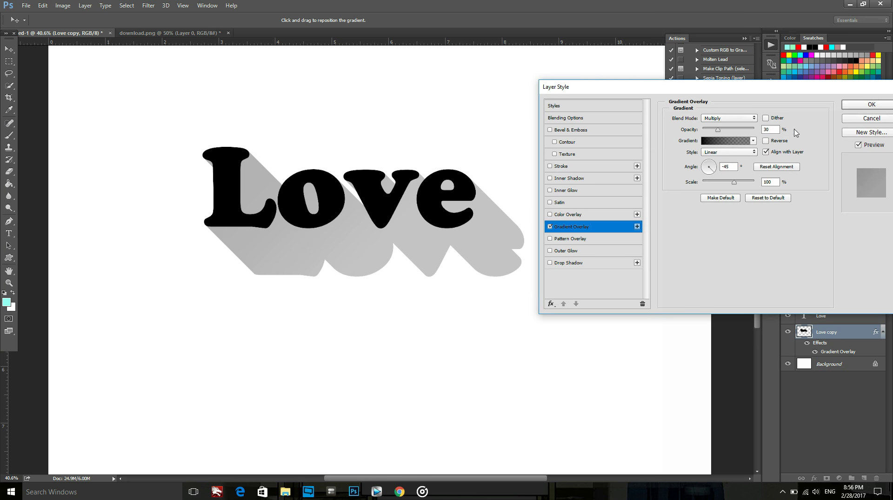
left_click(885, 106)
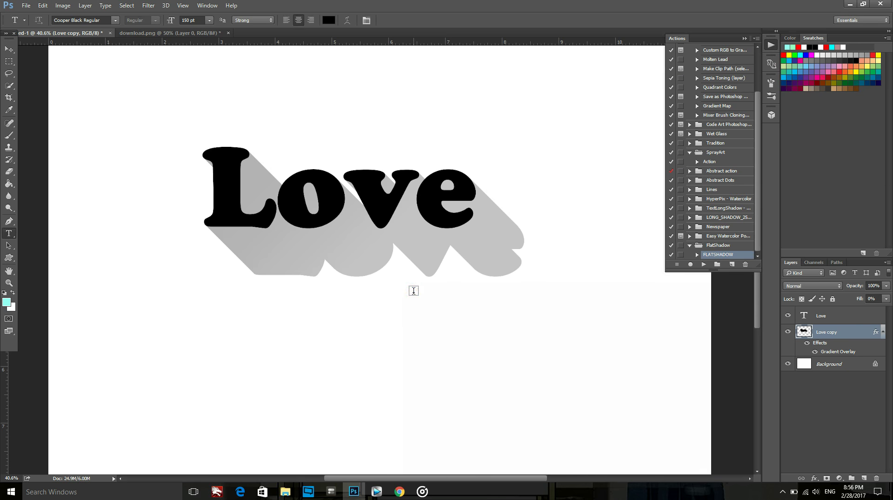
- Drag the pointing-hand layer from download.png into the Love document below the word
scroll(414, 292, "down", 1)
scroll(414, 293, "down", 1)
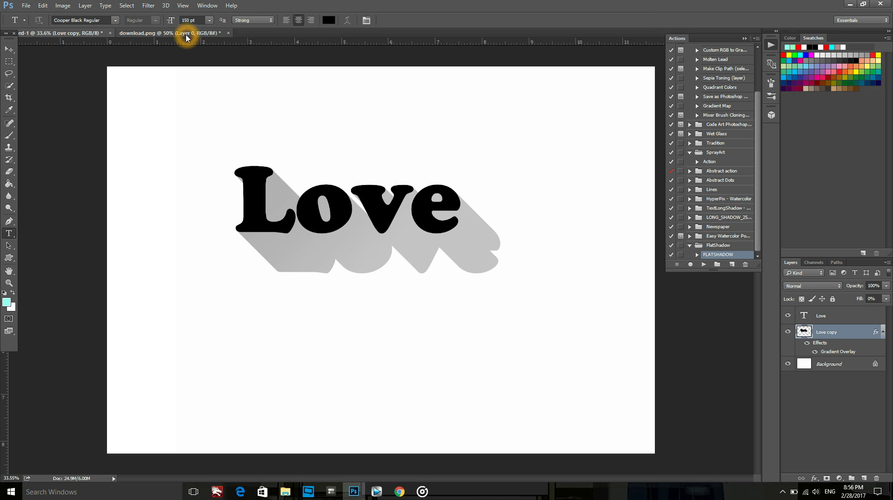
left_click(169, 33)
key("v")
left_click(370, 269)
left_click_drag(379, 299, 72, 33)
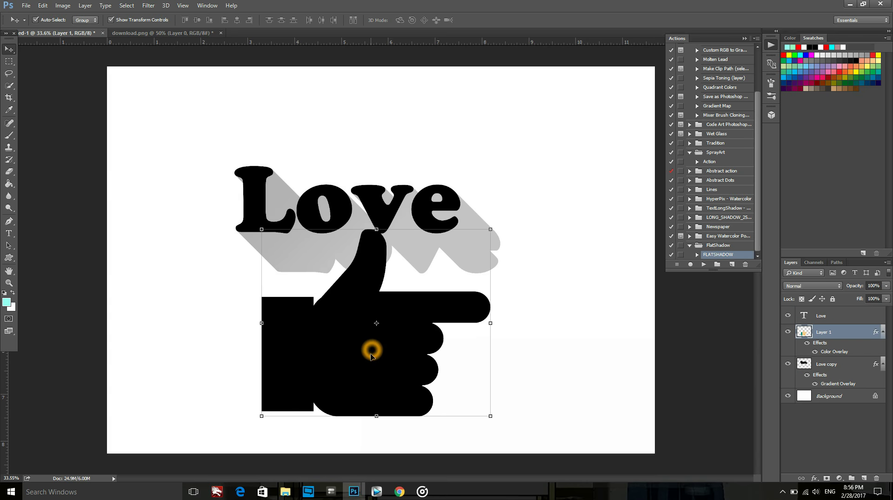
mouse_move(72, 32)
left_mouse_down()
mouse_move(384, 374)
mouse_move(392, 341)
left_mouse_up()
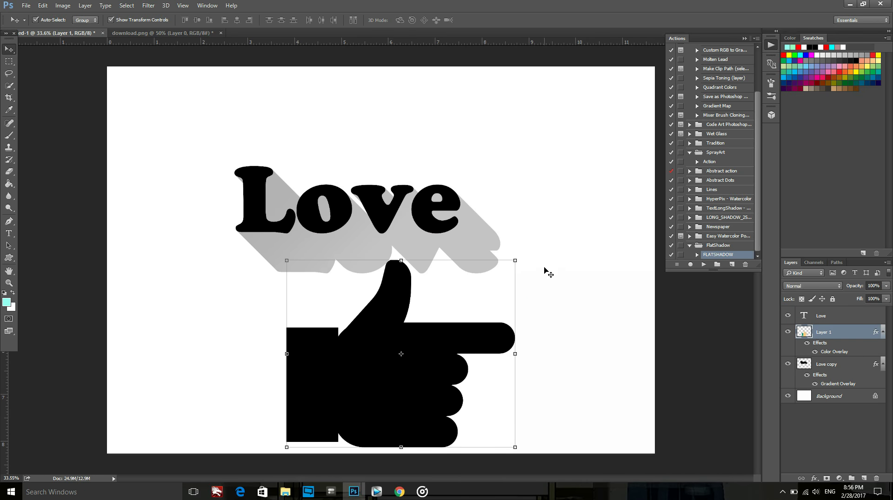
- Scale the hand to about 47%, place it beneath the Love shadow, and commit
left_click_drag(513, 266, 454, 315)
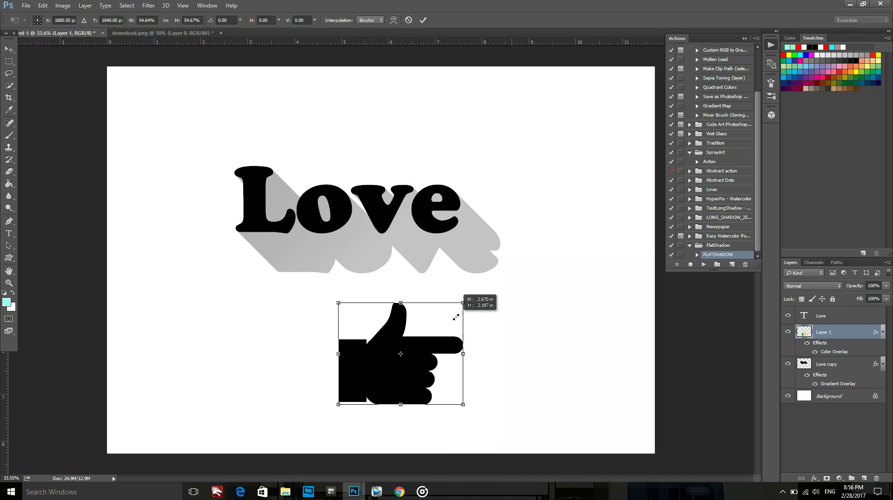
left_click_drag(408, 371, 428, 366)
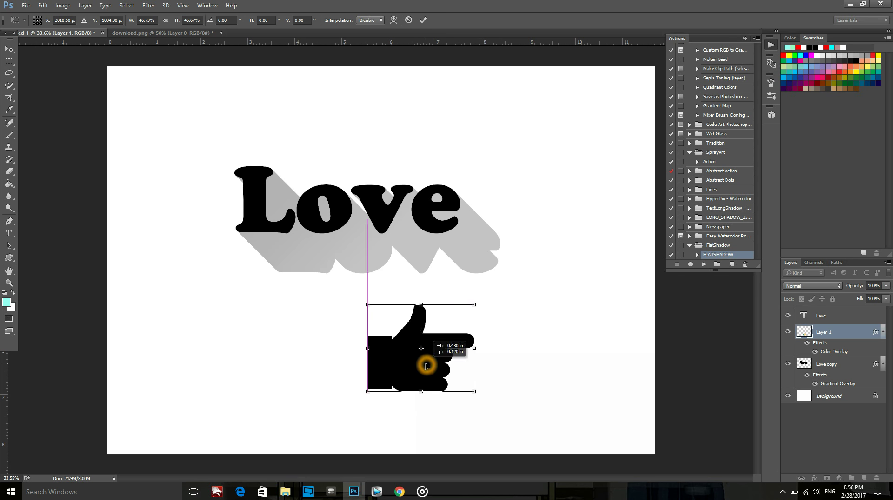
left_click(422, 21)
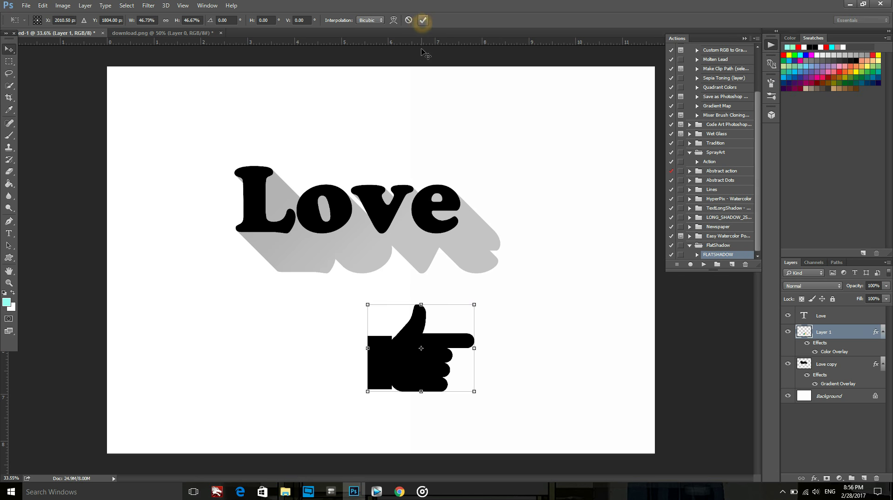
scroll(434, 309, "up", 2)
- Play FLATSHADOW on the hand's Layer 1 to create its long shadow, then hide it to compare
scroll(464, 404, "up", 3)
scroll(488, 404, "down", 2)
left_click(489, 334)
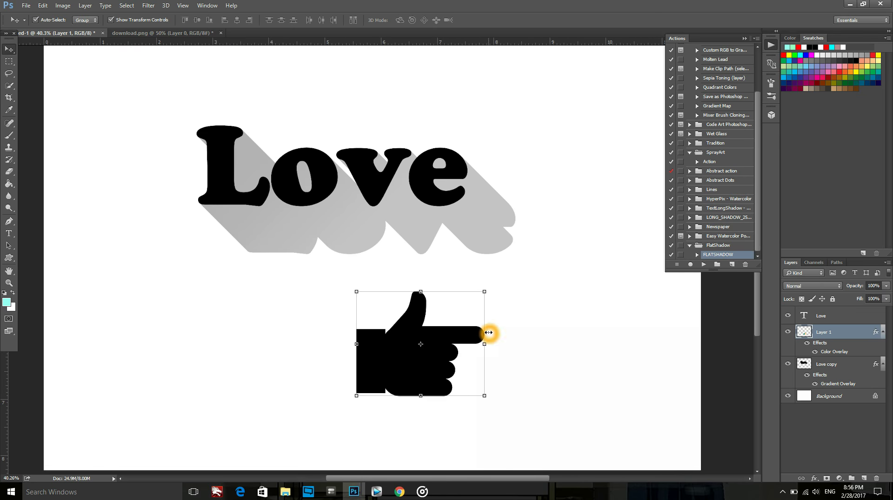
left_click(444, 354)
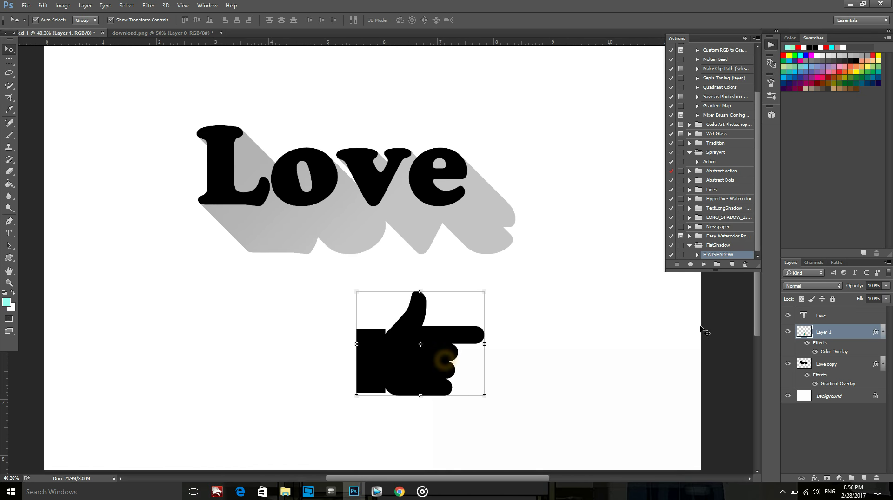
left_click(845, 335)
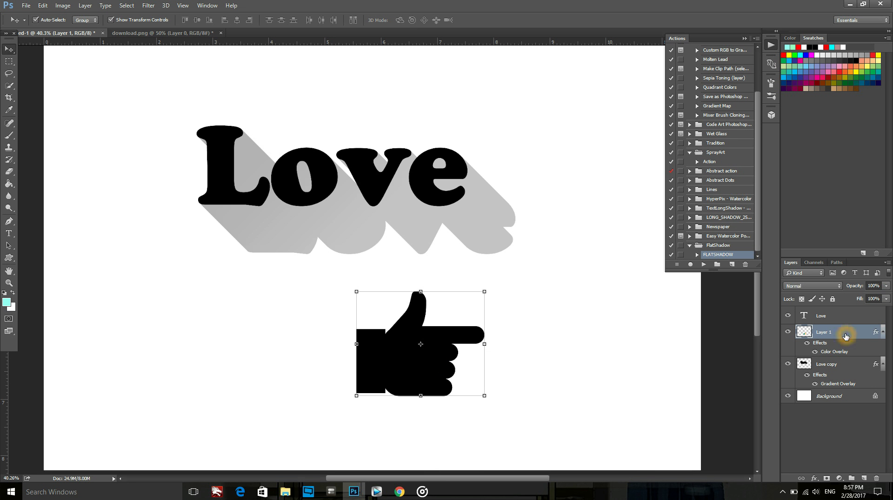
left_click(703, 268)
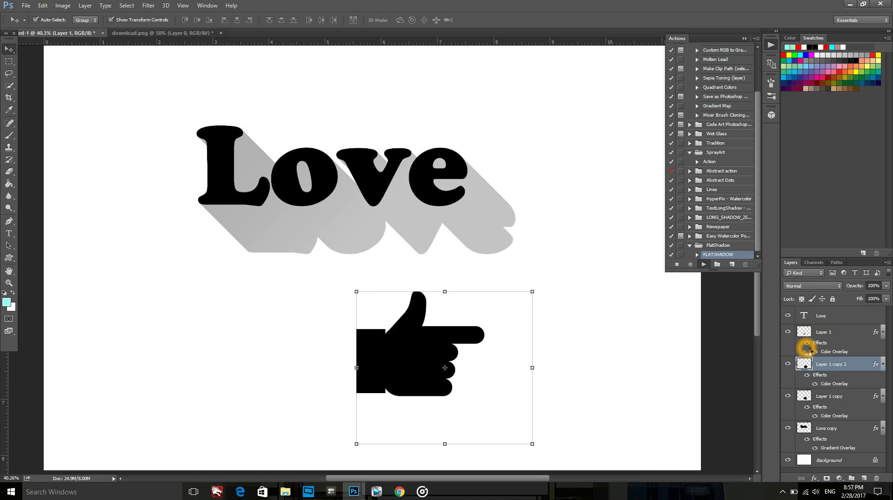
scroll(460, 401, "up", 1)
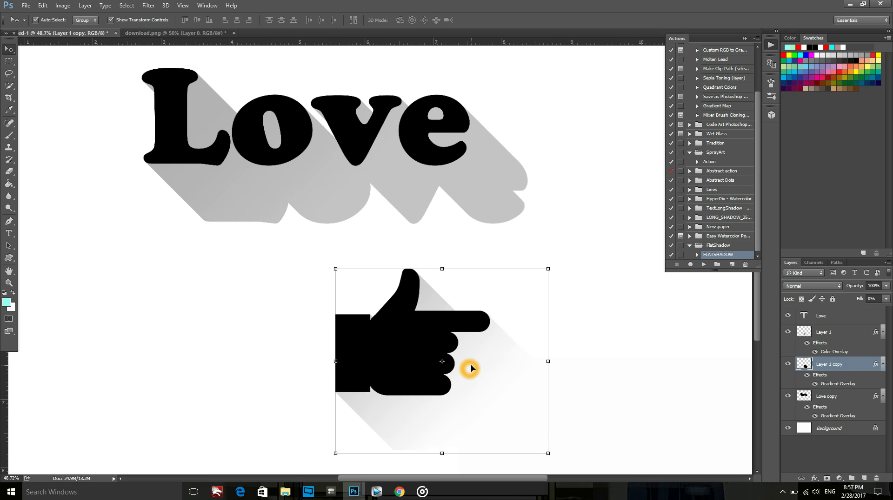
left_click(787, 365)
- Replace the hand shadow's Gradient Overlay with a Color Overlay at lowered opacity
left_click(857, 384)
double_click(858, 385)
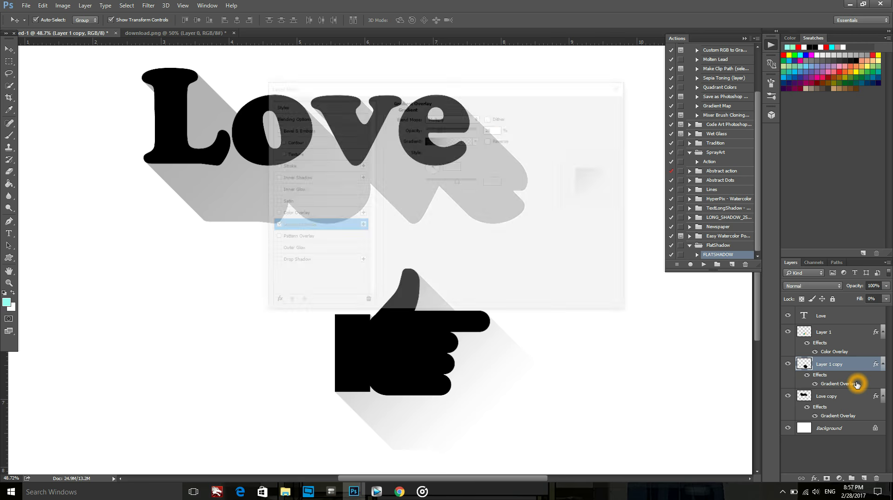
left_click(274, 227)
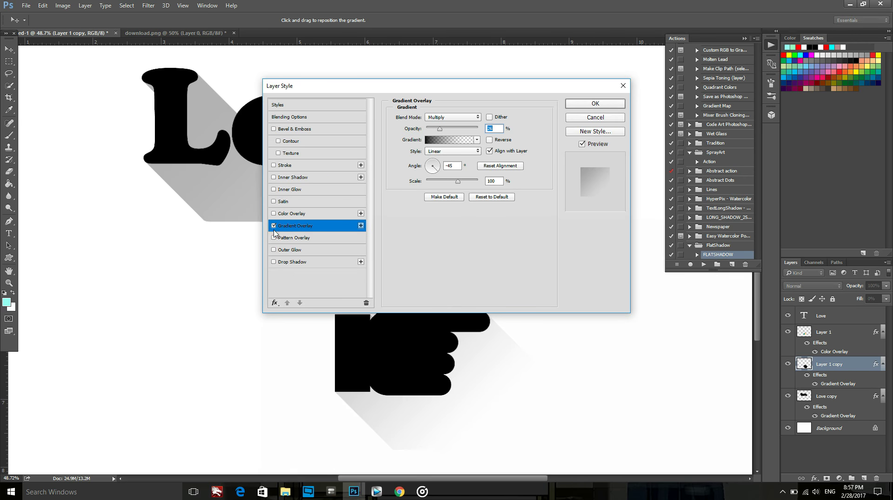
left_click(273, 226)
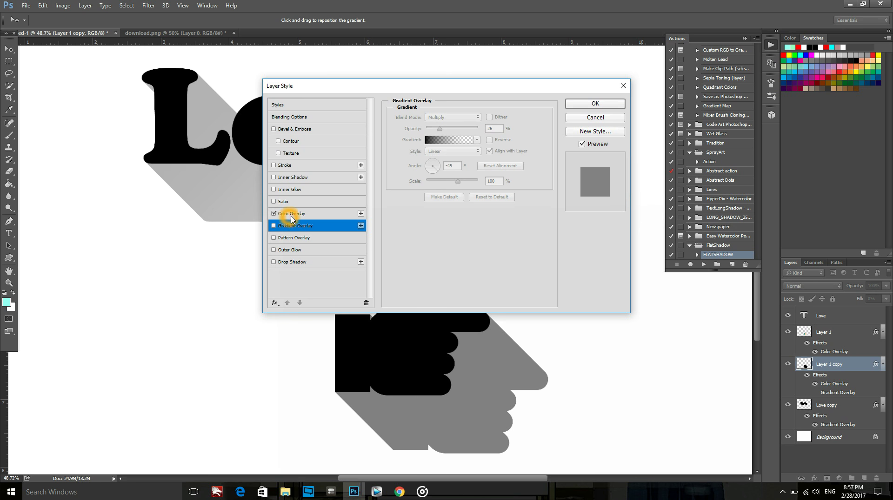
left_click(288, 213)
left_click_drag(471, 129, 439, 130)
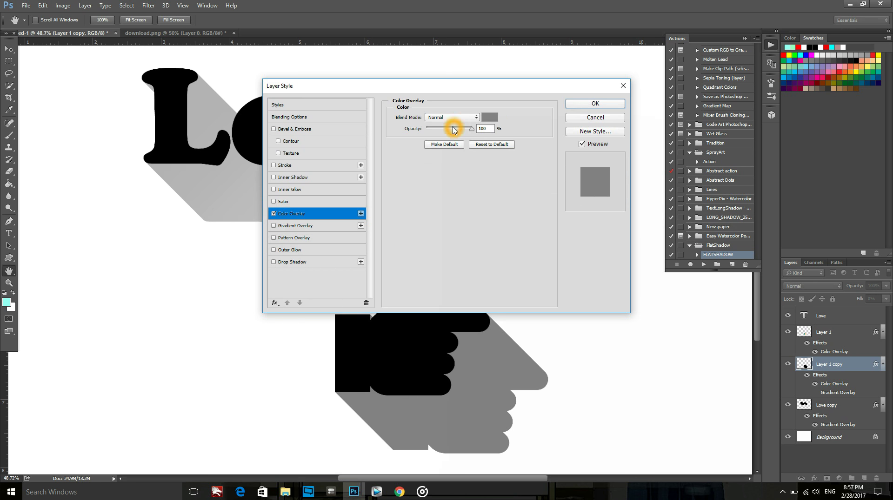
- Set the overlay colour to pink ef6a6a at 12% opacity and apply the style
left_click(489, 118)
type("000000")
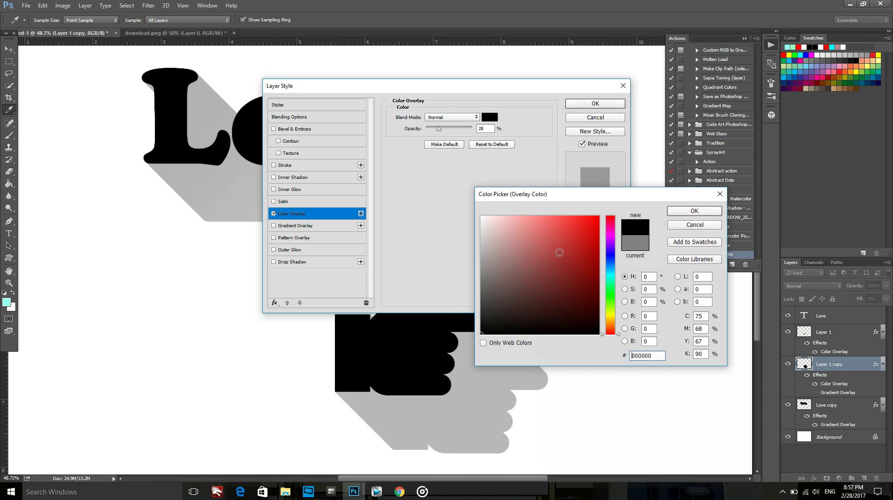
left_click(559, 253)
left_click(535, 274)
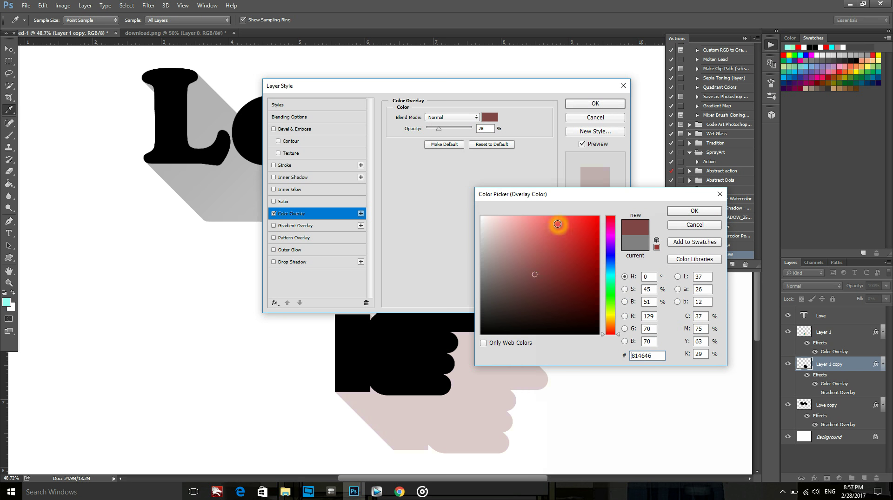
left_click_drag(558, 225, 547, 223)
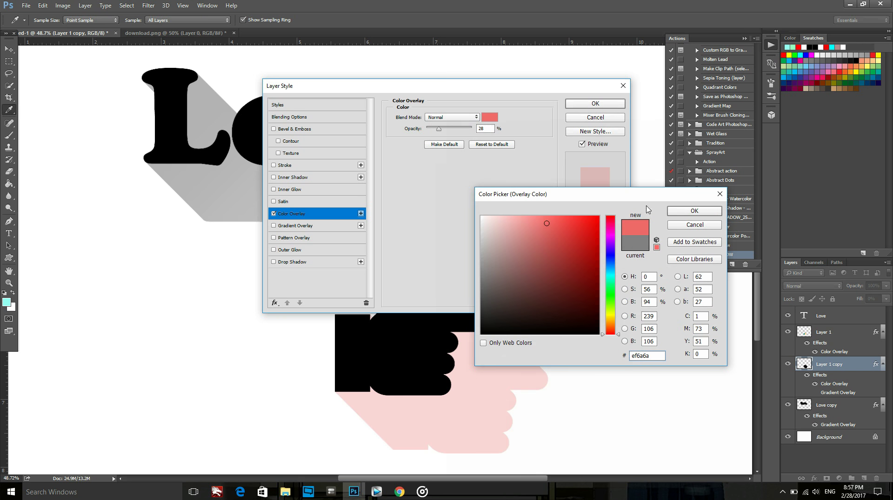
left_click(693, 213)
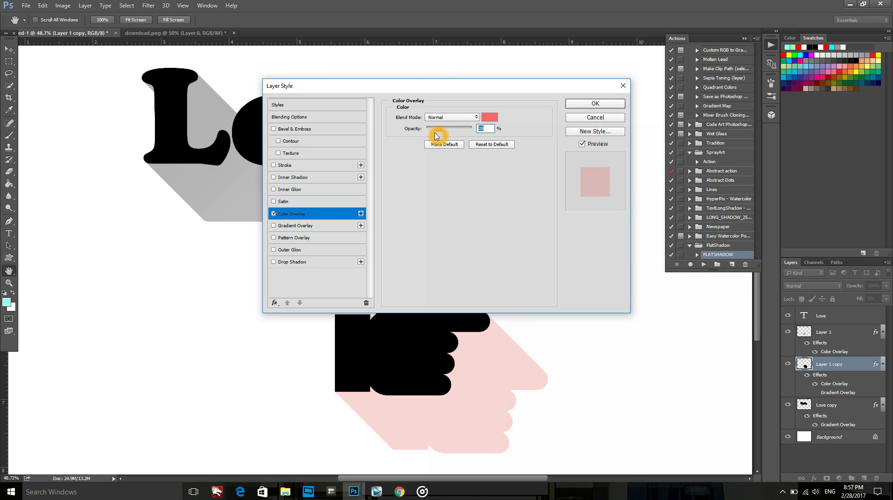
left_click_drag(432, 130, 431, 129)
left_click(603, 106)
key("ctrl+0")
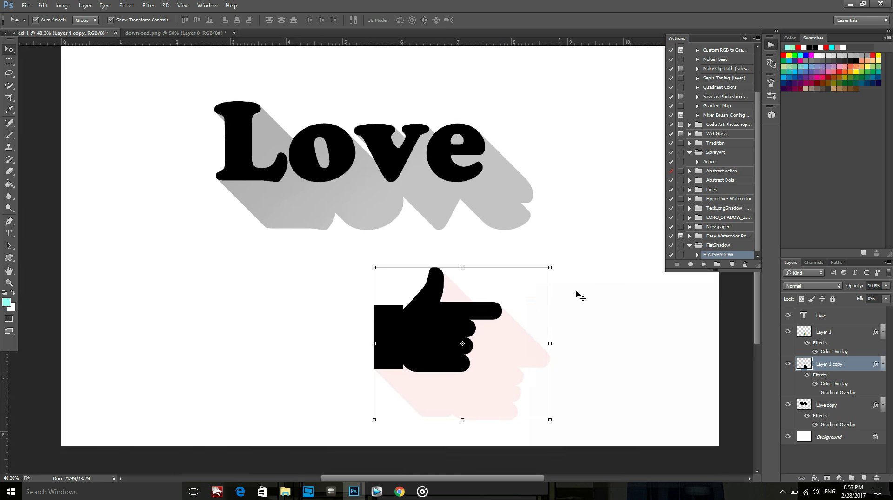
- Deselect the layer to view the finished Love and pointing-hand artwork
left_click(484, 77)
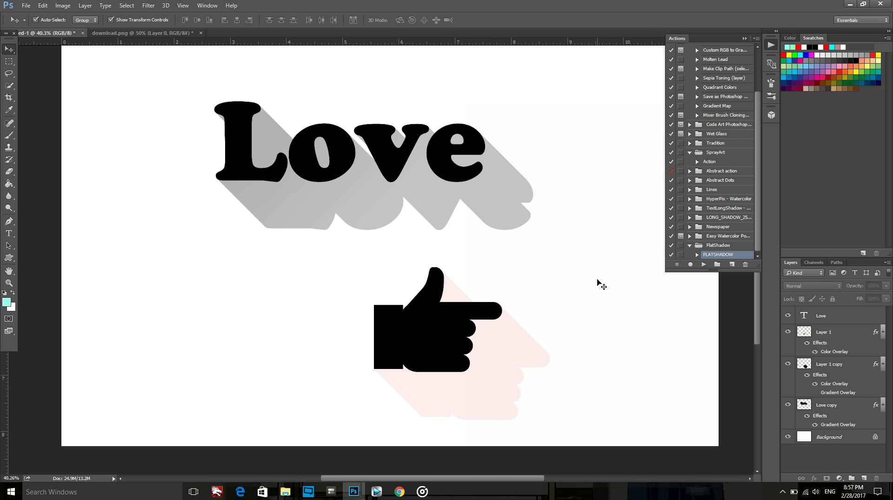